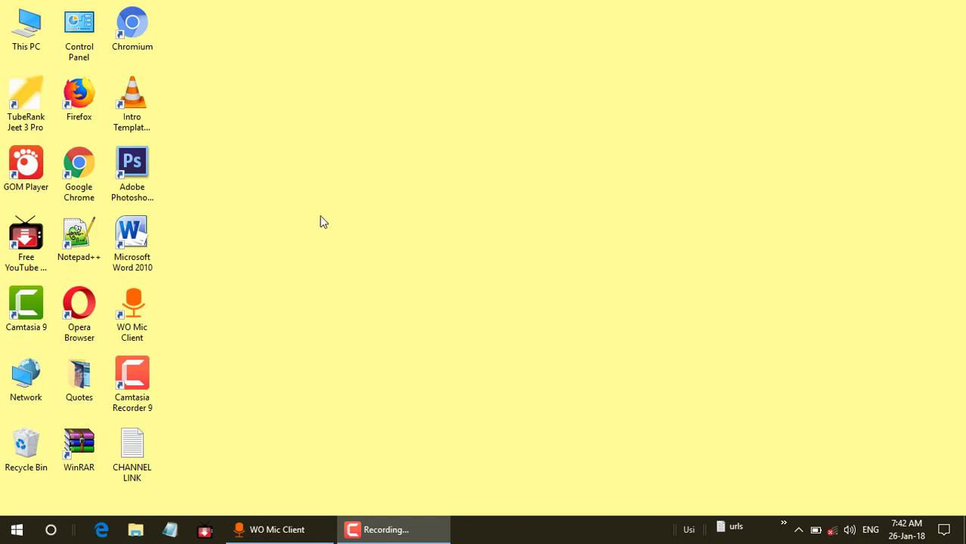
Step: Launch Adobe Photoshop and start a new document named "das"
{"action": "double_click", "coordinate": [139, 169]}
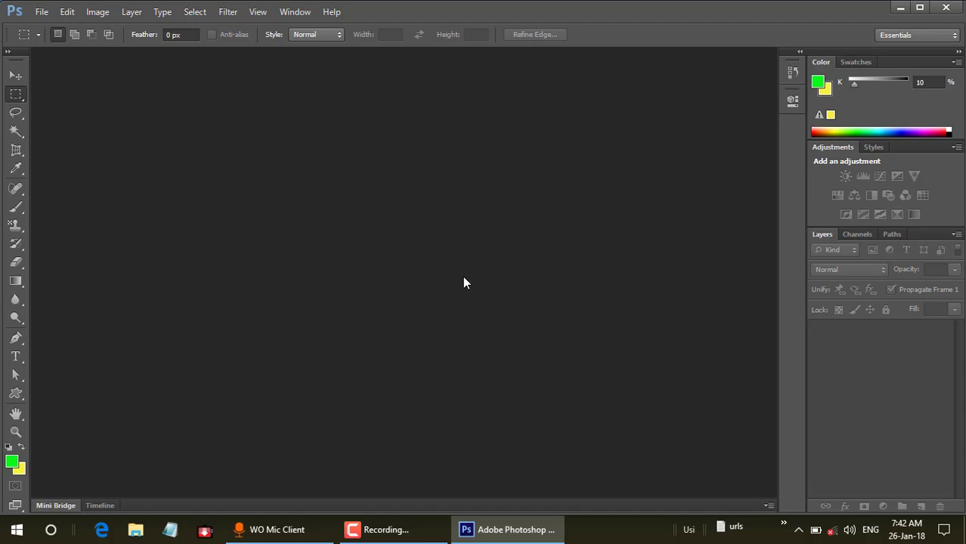
{"action": "key", "text": "ctrl+n"}
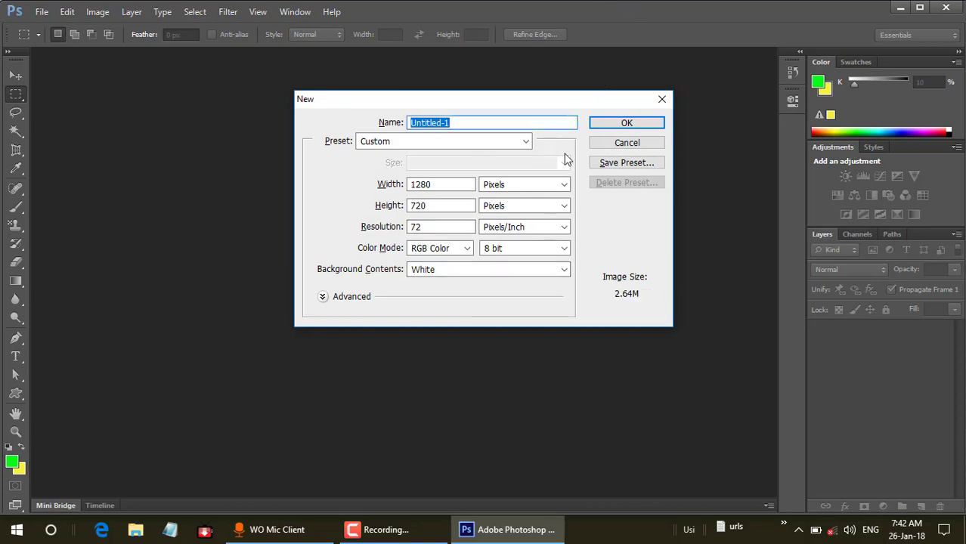
{"action": "left_click", "coordinate": [459, 122]}
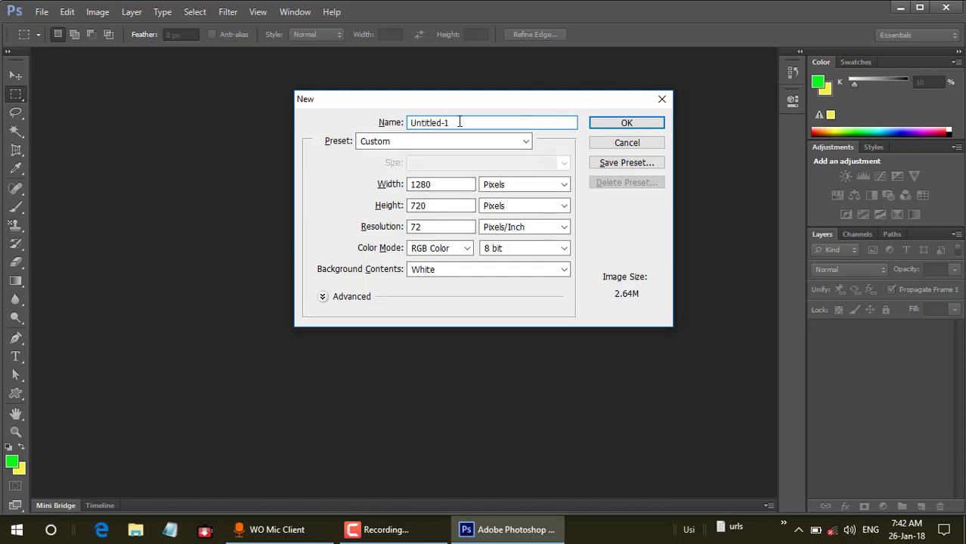
{"action": "key", "text": "BackSpace"}
{"action": "key", "text": "BackSpace"}
{"action": "key", "text": "BackSpace"}
{"action": "key", "text": "BackSpace"}
{"action": "key", "text": "BackSpace"}
{"action": "key", "text": "BackSpace"}
{"action": "key", "text": "BackSpace"}
{"action": "key", "text": "BackSpace"}
{"action": "key", "text": "BackSpace"}
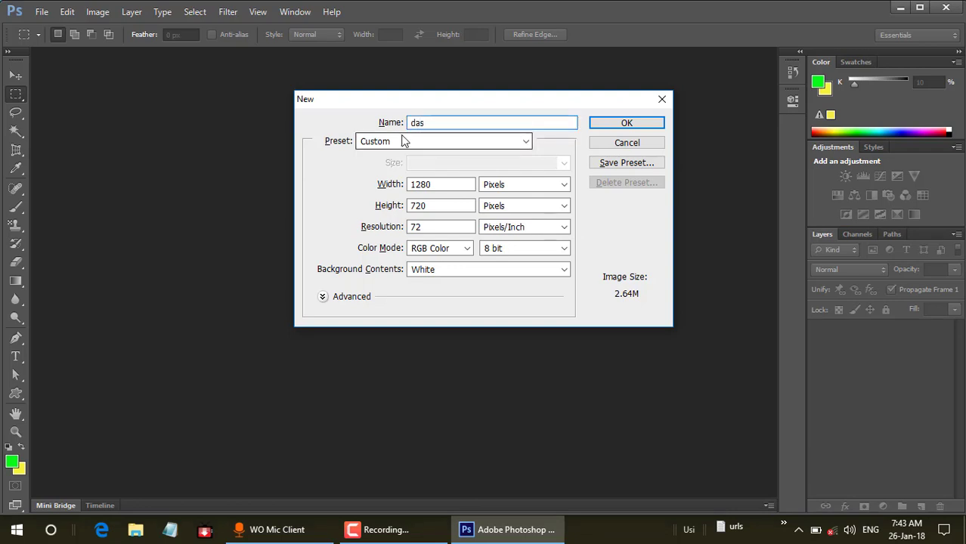
Step: Create the document with the Custom preset at 1280 × 720 pixels and add an empty layer above the background
{"action": "left_click", "coordinate": [528, 144]}
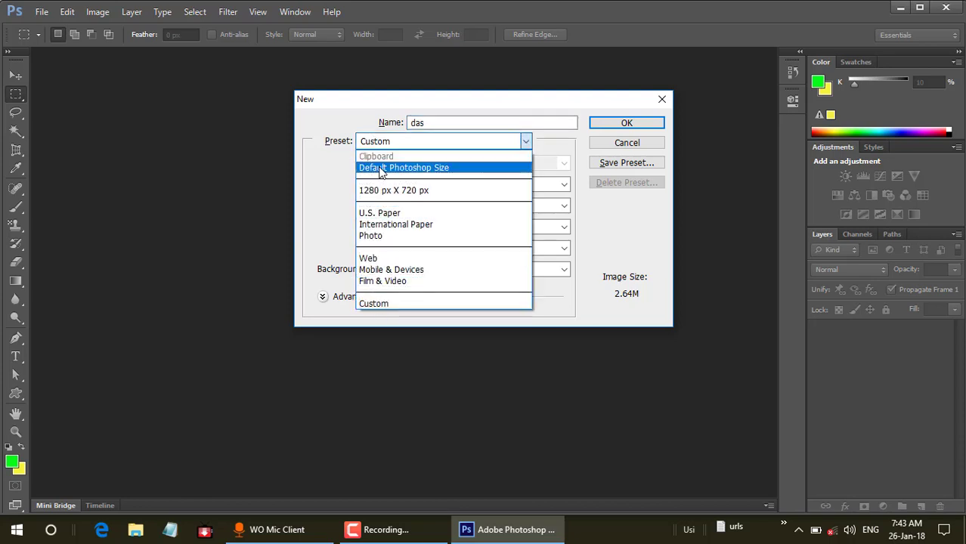
{"action": "left_click", "coordinate": [388, 304]}
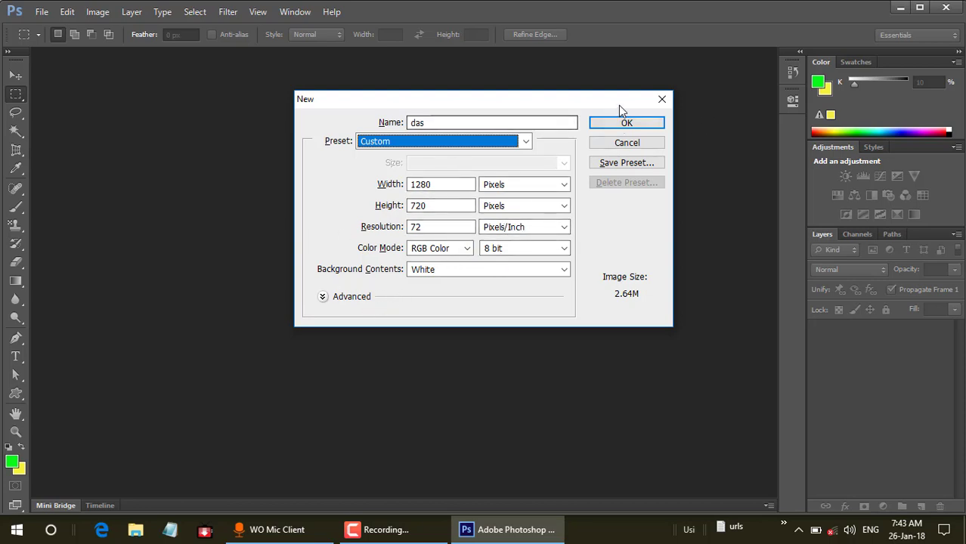
{"action": "left_click", "coordinate": [627, 124]}
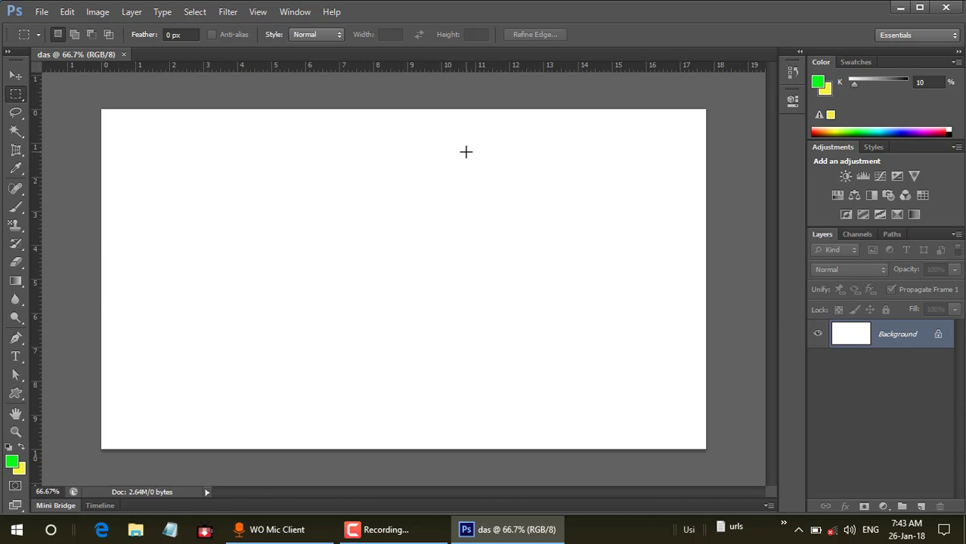
{"action": "key", "text": "ctrl+minus"}
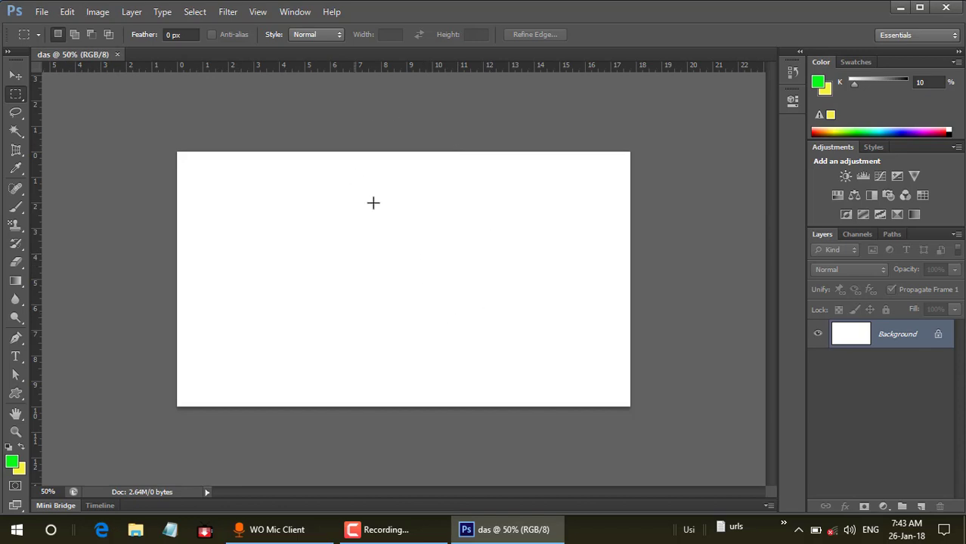
{"action": "key", "text": "ctrl+shift+alt+n"}
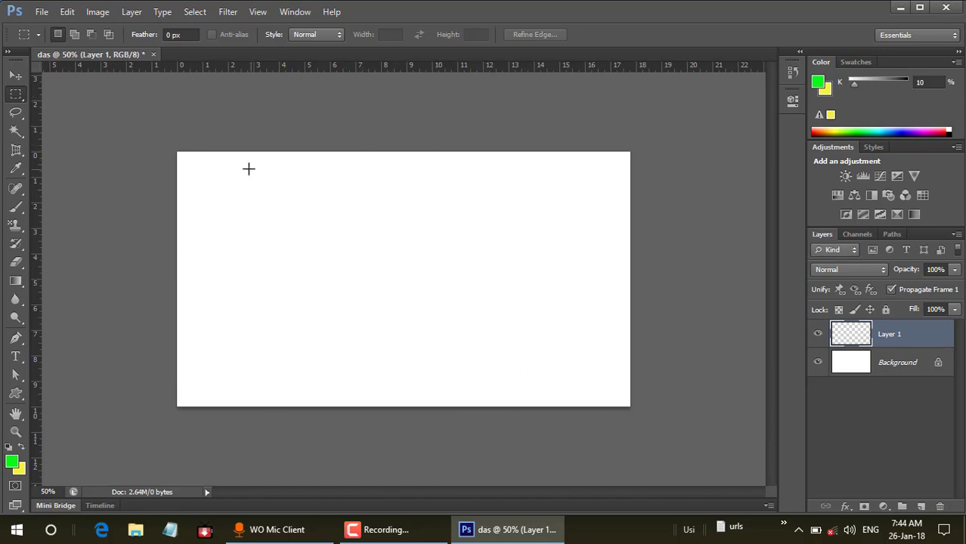
Step: Open the "Thanks!" picture images (34) from New folder inside the NON Copyrited folder on drive G
{"action": "left_click", "coordinate": [43, 11]}
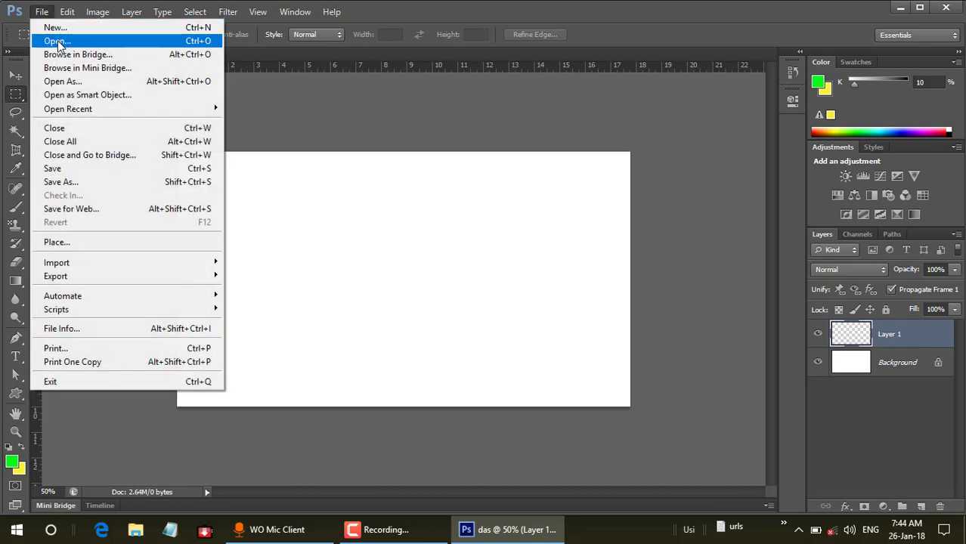
{"action": "left_click", "coordinate": [57, 42]}
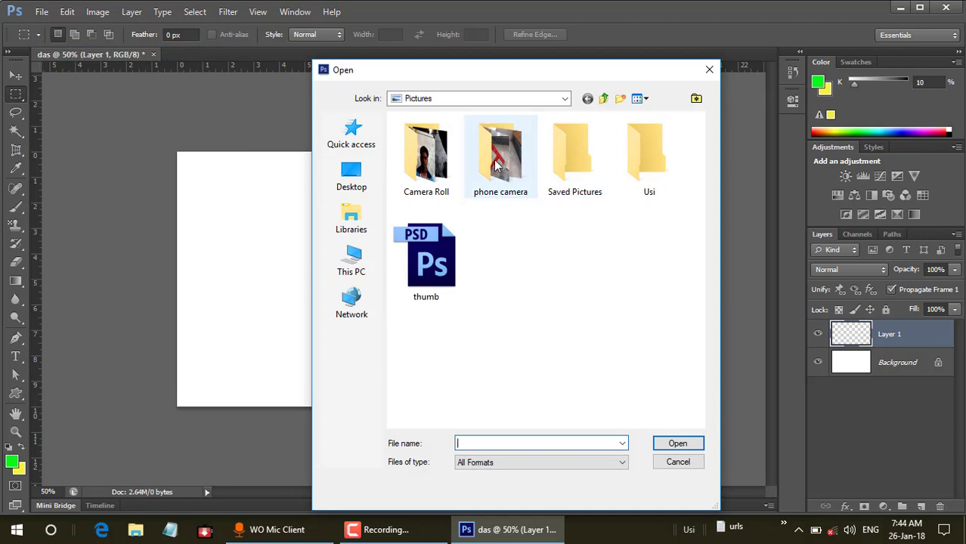
{"action": "left_click", "coordinate": [565, 101]}
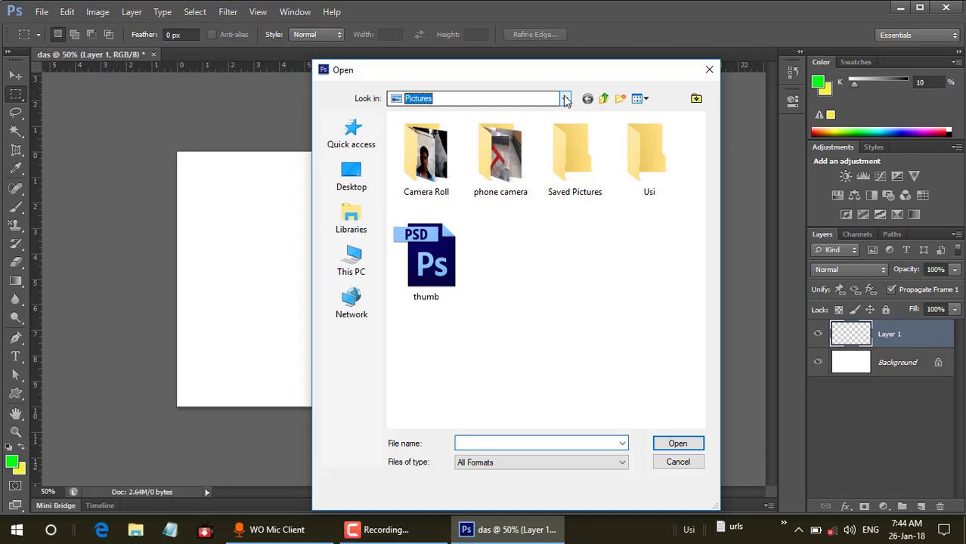
{"action": "left_click", "coordinate": [434, 318]}
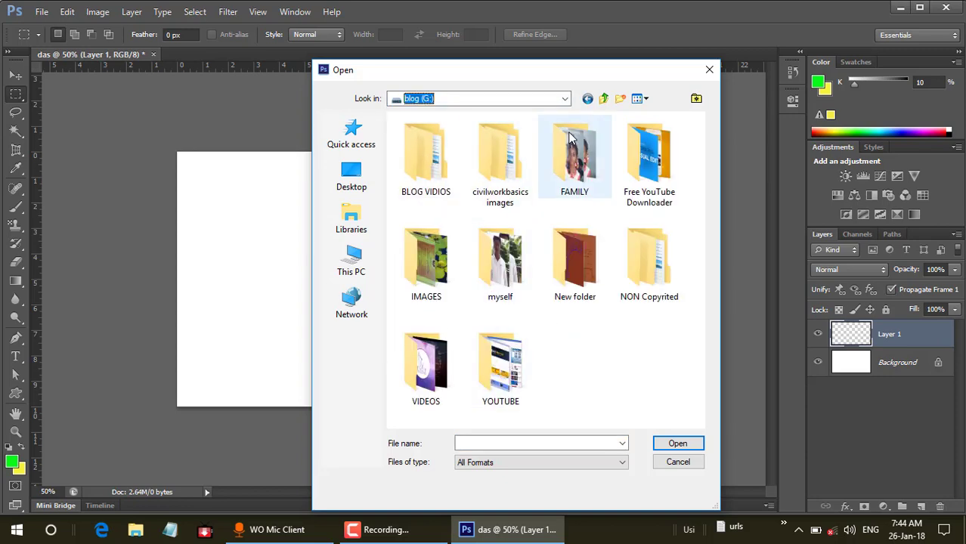
{"action": "double_click", "coordinate": [655, 285]}
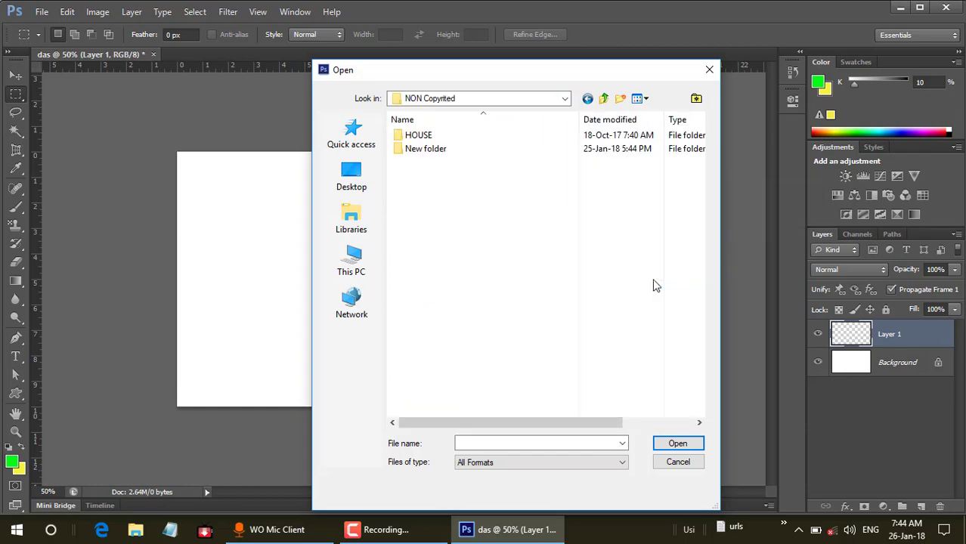
{"action": "double_click", "coordinate": [423, 153]}
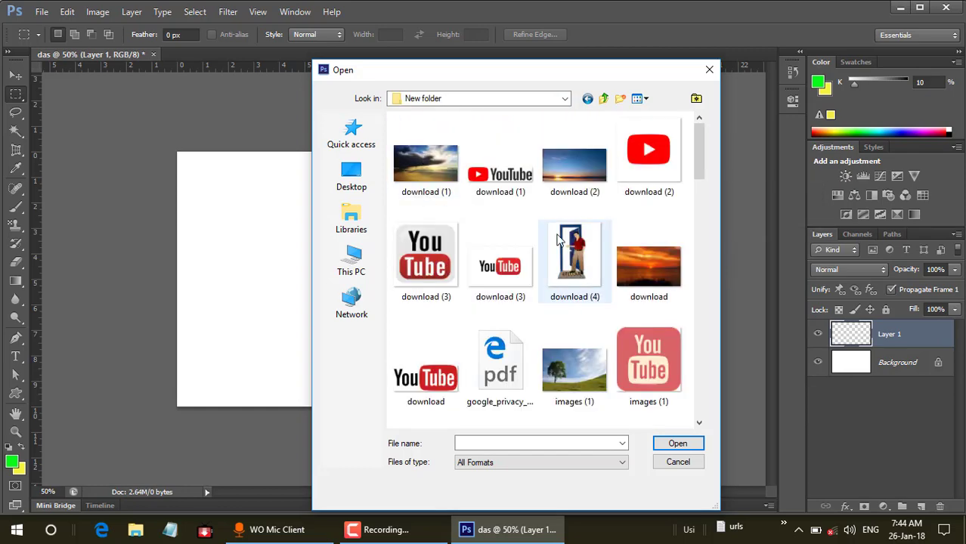
{"action": "scroll", "coordinate": [489, 198], "scroll_direction": "down", "scroll_amount": 10}
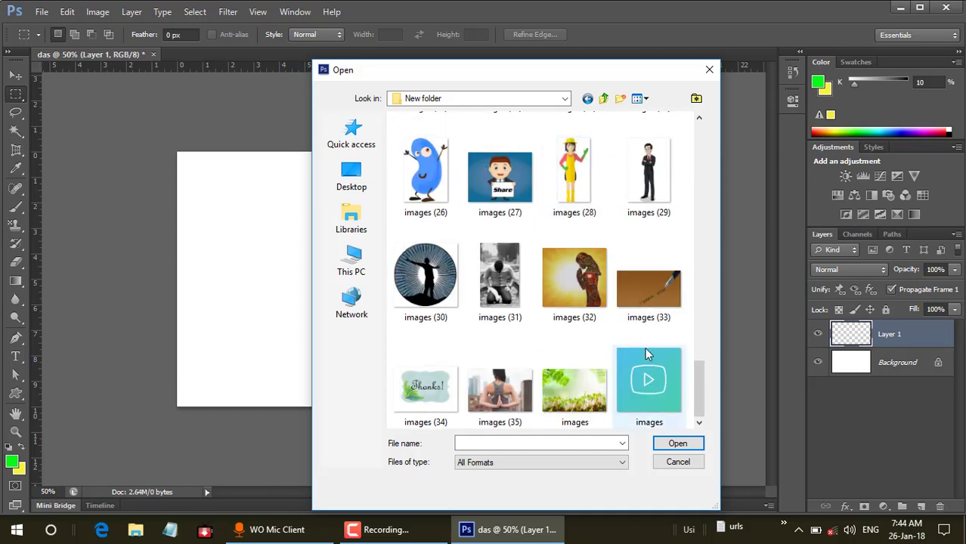
{"action": "scroll", "coordinate": [525, 217], "scroll_direction": "up", "scroll_amount": 3}
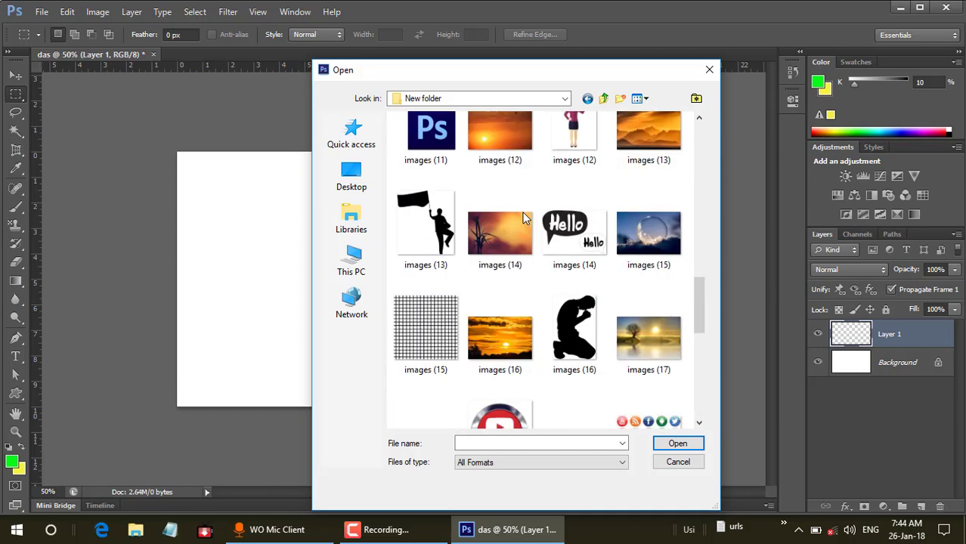
{"action": "scroll", "coordinate": [514, 219], "scroll_direction": "down", "scroll_amount": 3}
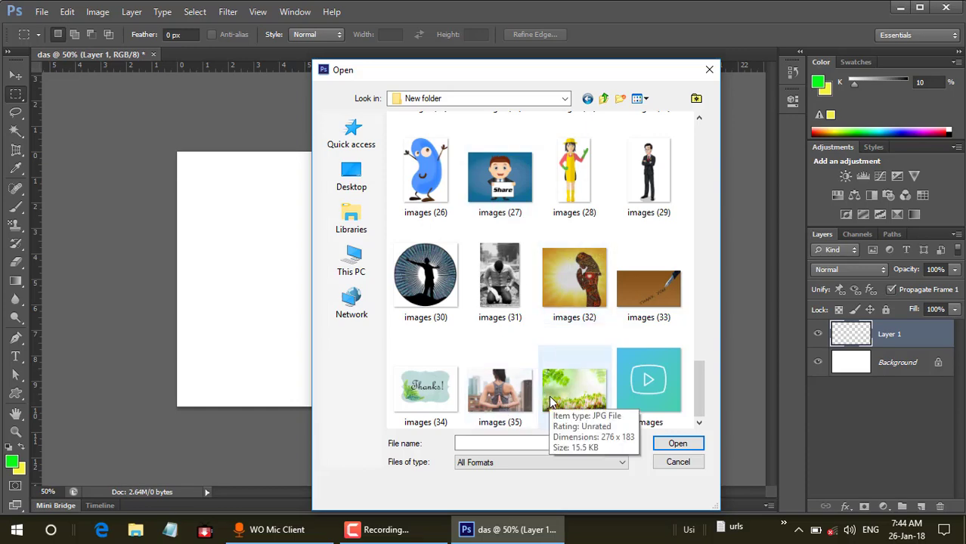
{"action": "left_click", "coordinate": [429, 394]}
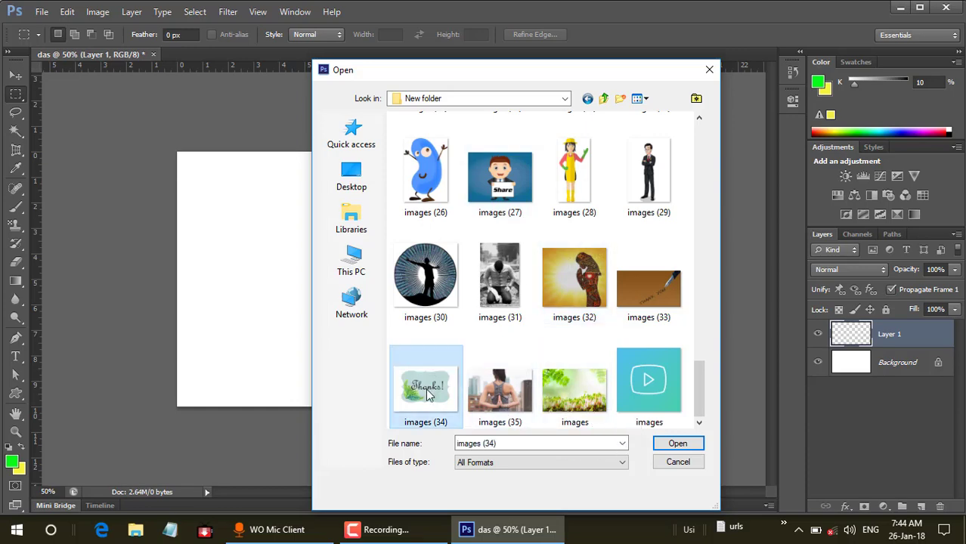
{"action": "left_click", "coordinate": [677, 443]}
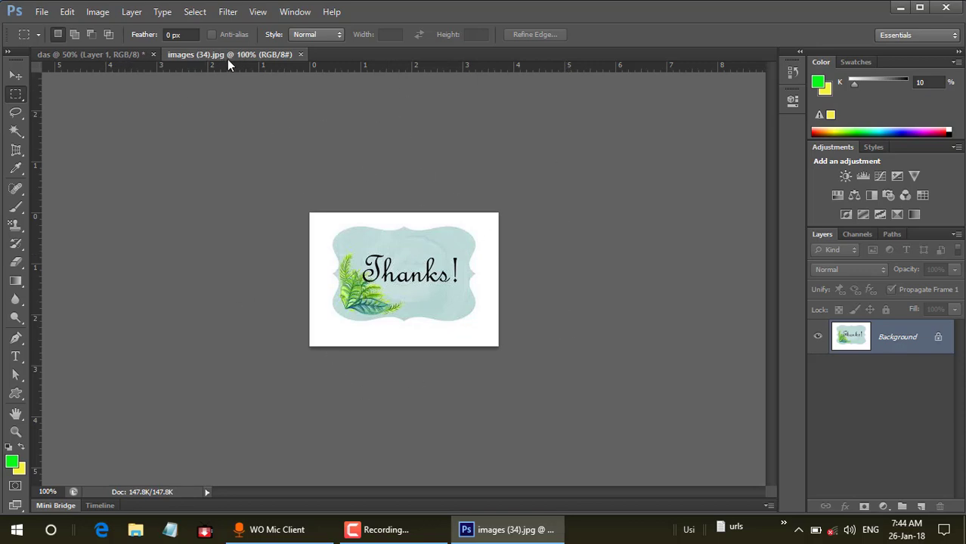
Step: Float the "Thanks!" picture in its own window, copy it onto the das canvas with the Move tool, and minimize the source window
{"action": "left_click_drag", "start_coordinate": [227, 59], "coordinate": [534, 88]}
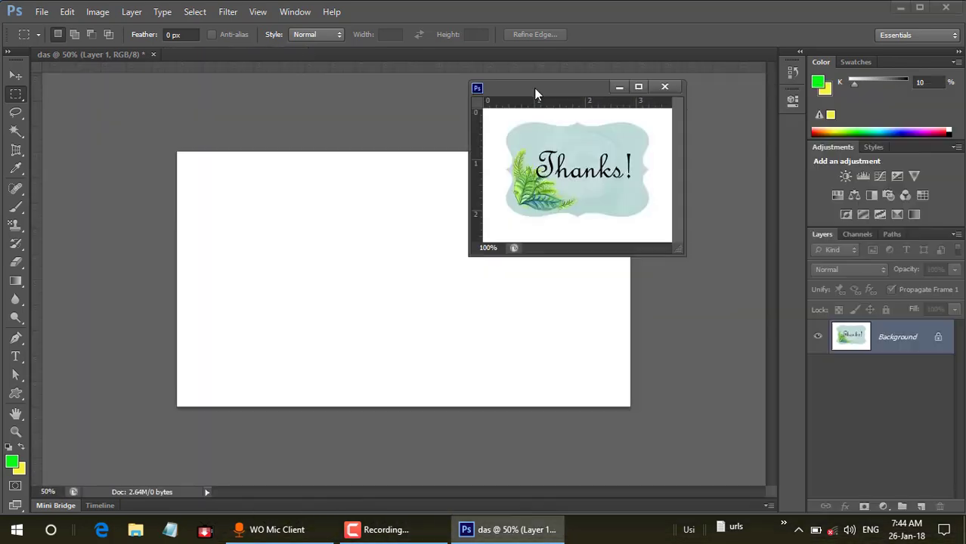
{"action": "left_click", "coordinate": [15, 76]}
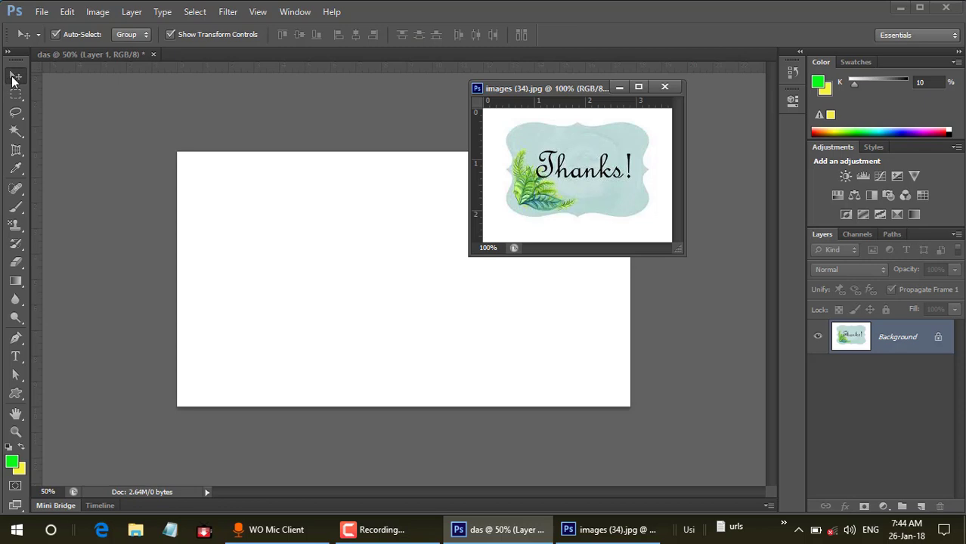
{"action": "left_click_drag", "start_coordinate": [601, 150], "coordinate": [360, 254]}
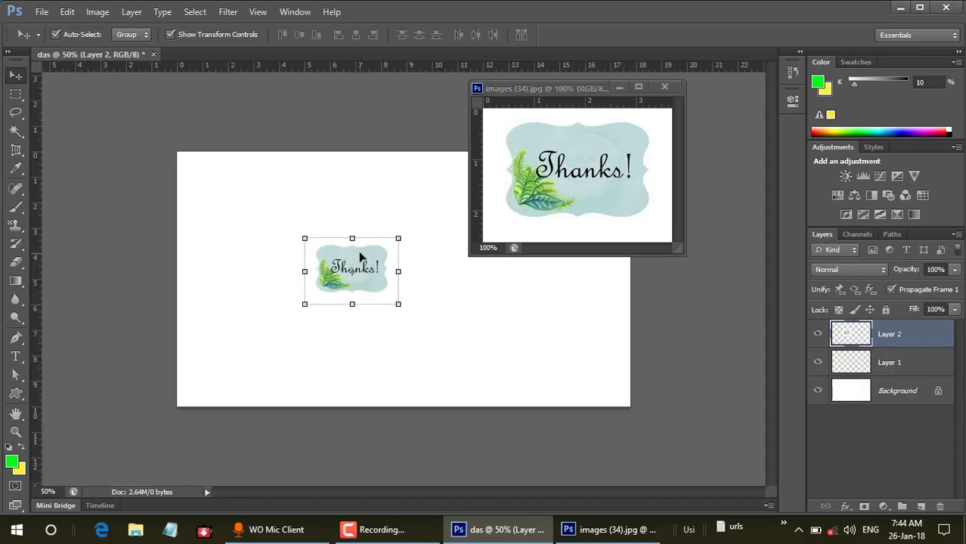
{"action": "left_click", "coordinate": [618, 87]}
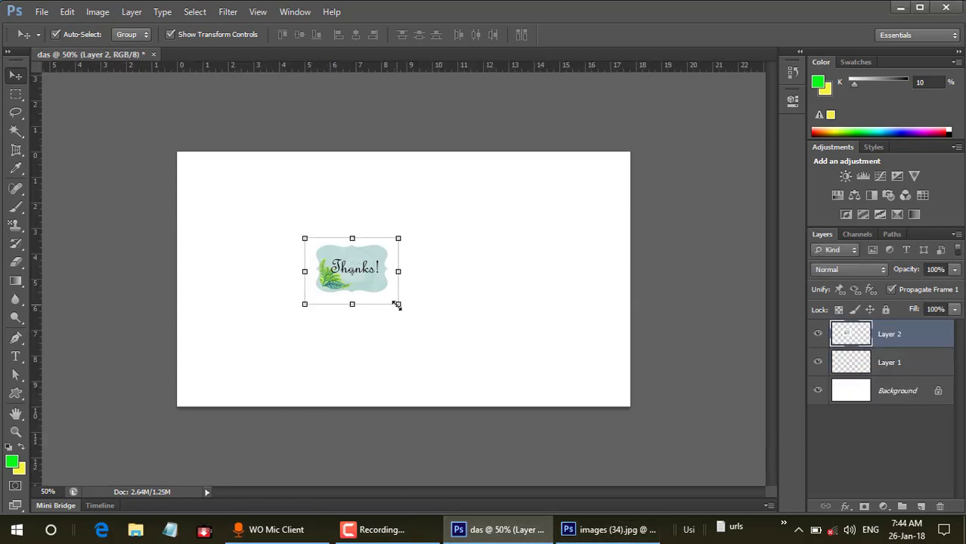
Step: Stretch the "Thanks!" picture to fill the whole canvas, about 479% wide and 383% high, and apply the transform
{"action": "left_click_drag", "start_coordinate": [397, 304], "coordinate": [544, 408]}
{"action": "left_click_drag", "start_coordinate": [425, 237], "coordinate": [425, 152]}
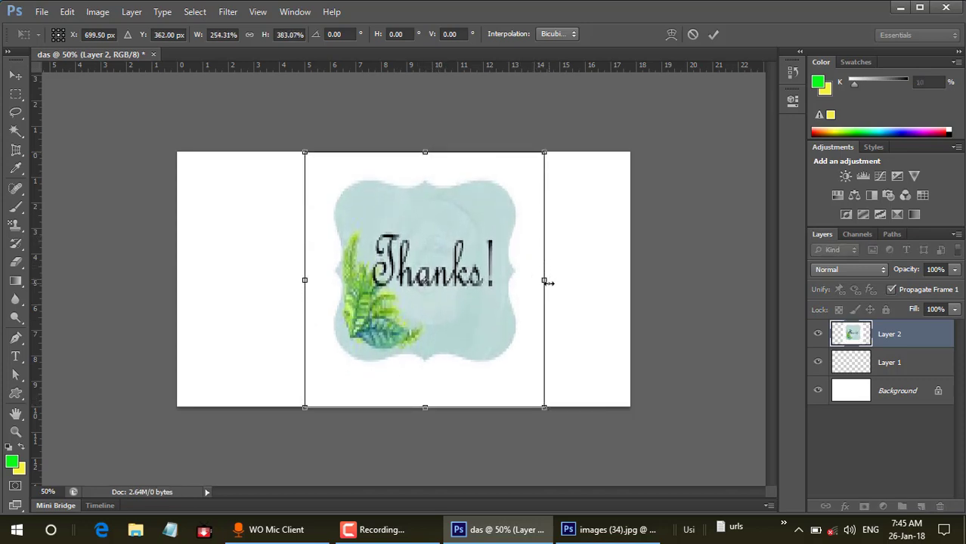
{"action": "left_click_drag", "start_coordinate": [546, 281], "coordinate": [635, 281]}
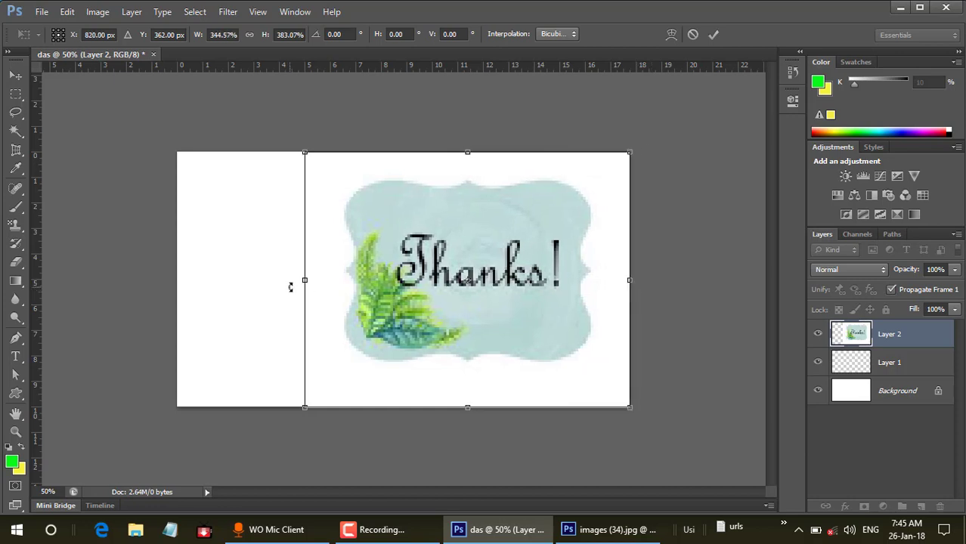
{"action": "left_click_drag", "start_coordinate": [305, 280], "coordinate": [175, 275]}
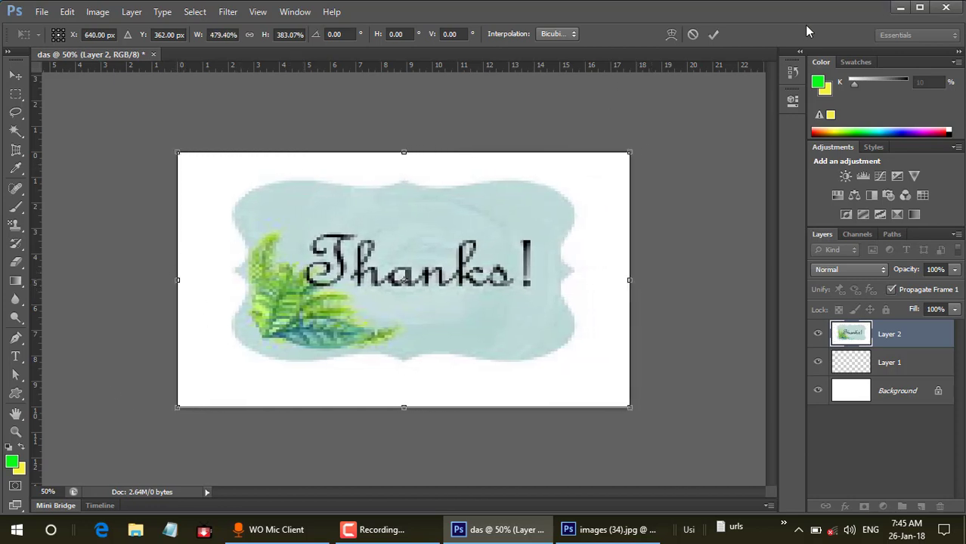
{"action": "left_click", "coordinate": [715, 34]}
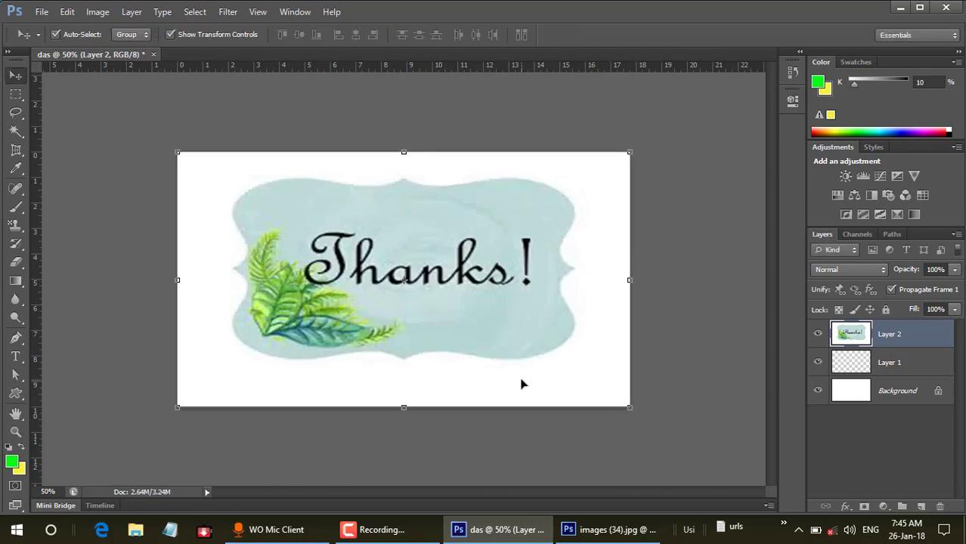
{"action": "left_click", "coordinate": [695, 189]}
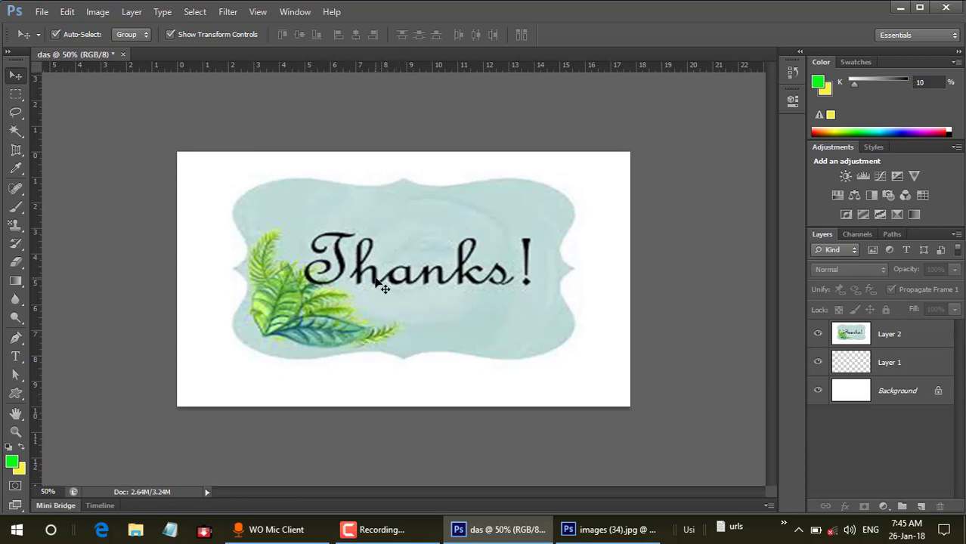
Step: Open the square YouTube logo picture download (3) from the same folder
{"action": "left_click", "coordinate": [43, 12]}
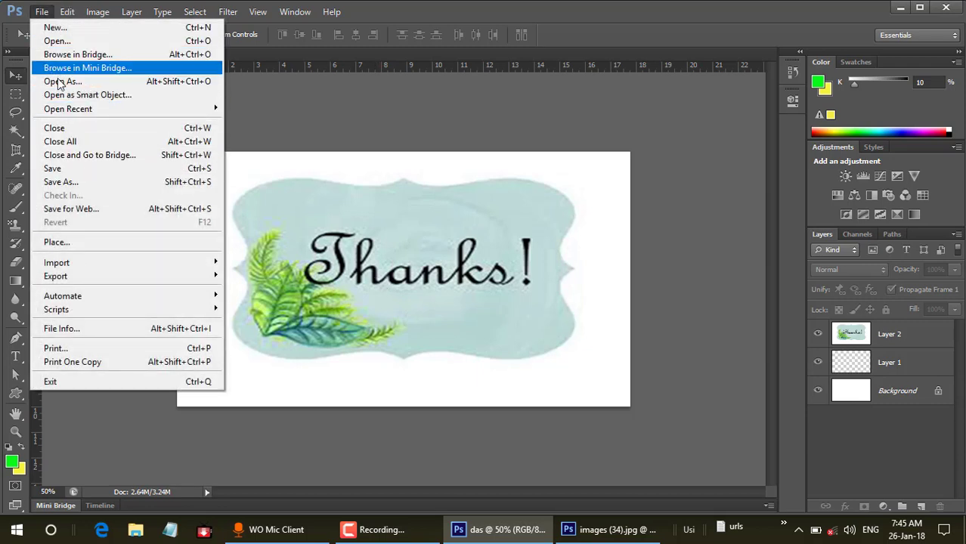
{"action": "left_click", "coordinate": [56, 42]}
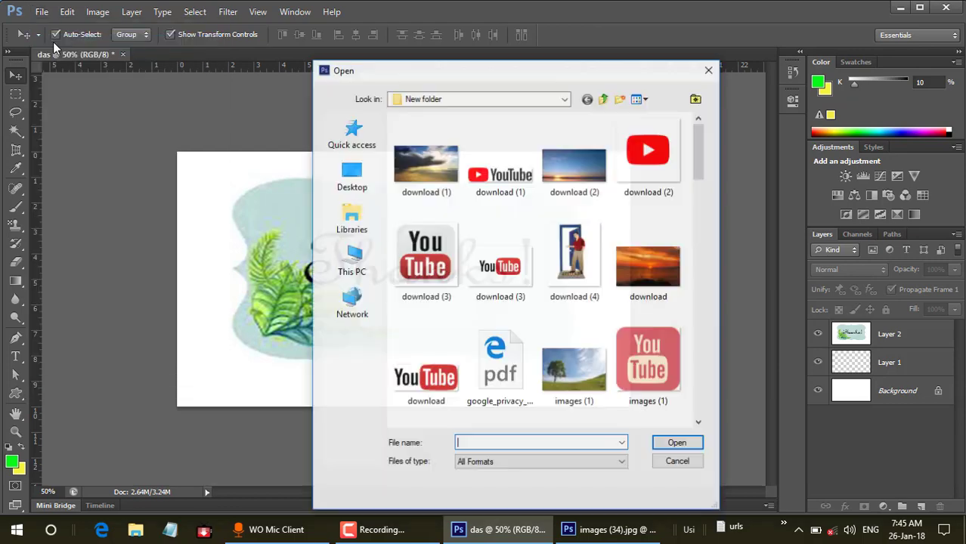
{"action": "scroll", "coordinate": [590, 301], "scroll_direction": "down", "scroll_amount": 10}
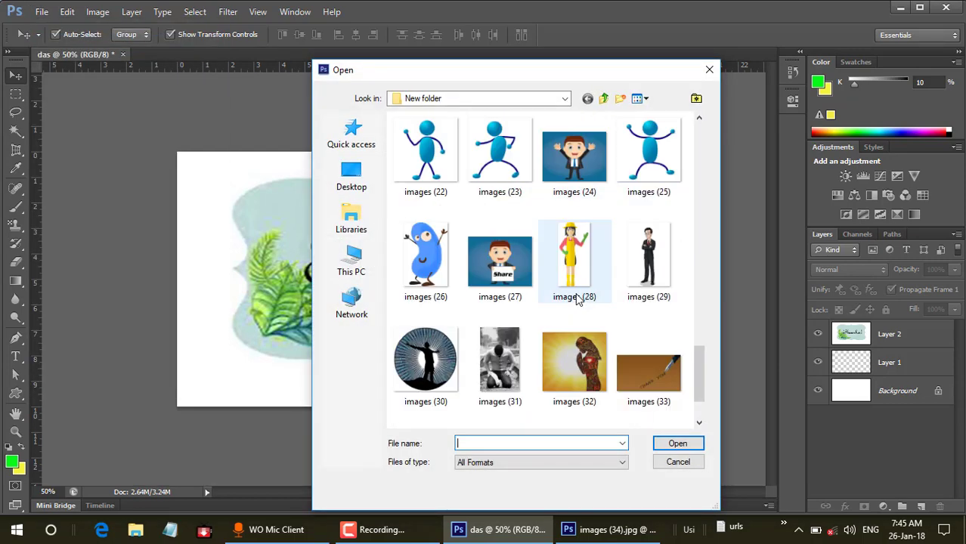
{"action": "scroll", "coordinate": [575, 299], "scroll_direction": "up", "scroll_amount": 10}
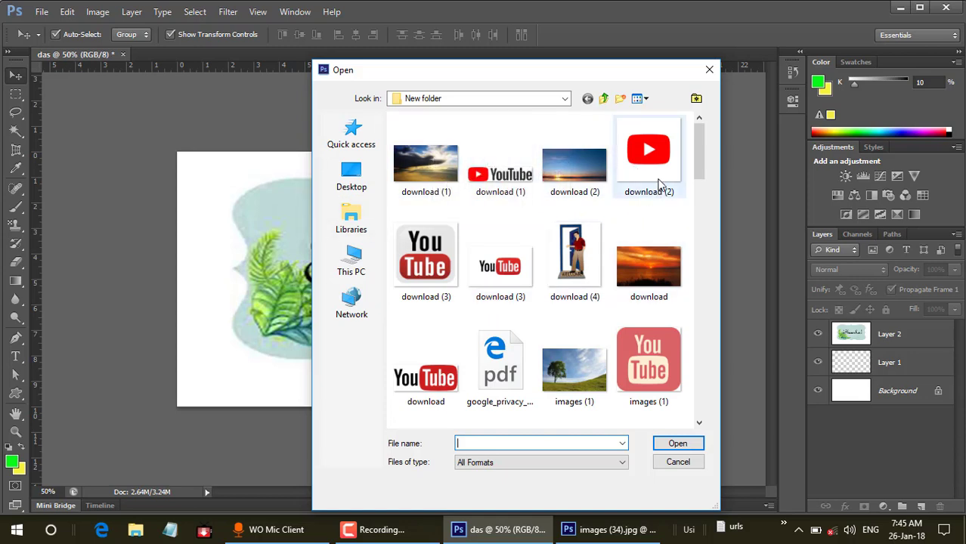
{"action": "left_click", "coordinate": [420, 264]}
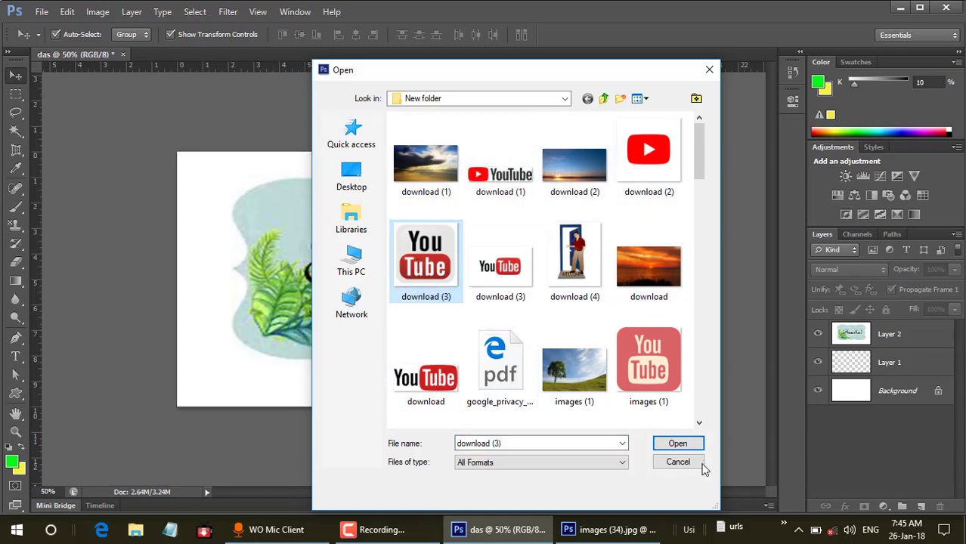
{"action": "left_click", "coordinate": [678, 445]}
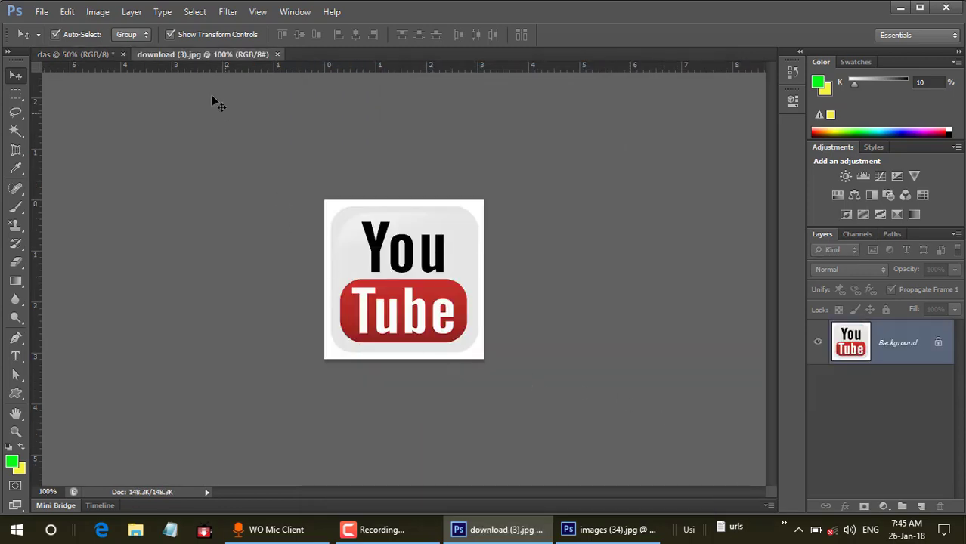
Step: Float the YouTube logo picture in its own window, copy it onto the das canvas with the Move tool, and minimize the source window
{"action": "left_click_drag", "start_coordinate": [211, 54], "coordinate": [614, 83]}
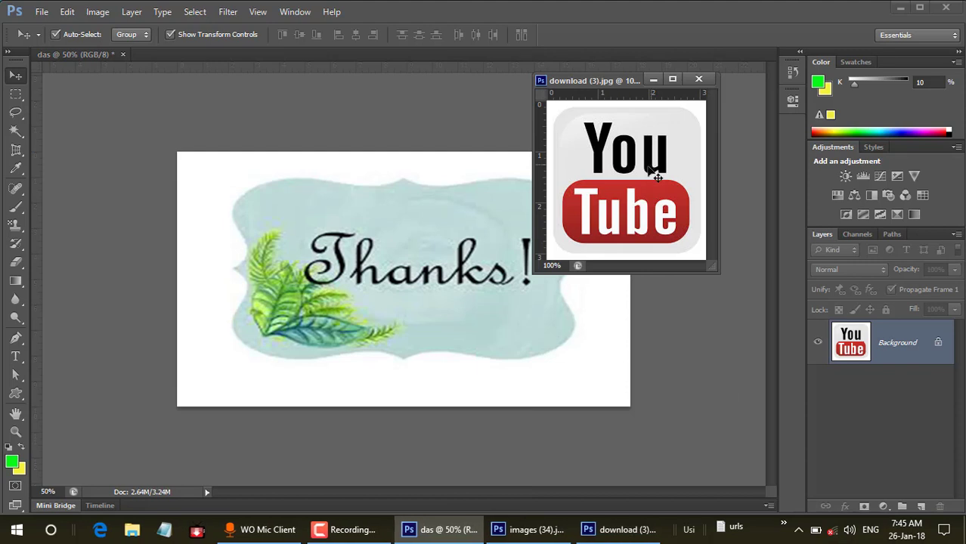
{"action": "left_click_drag", "start_coordinate": [382, 281], "coordinate": [375, 272]}
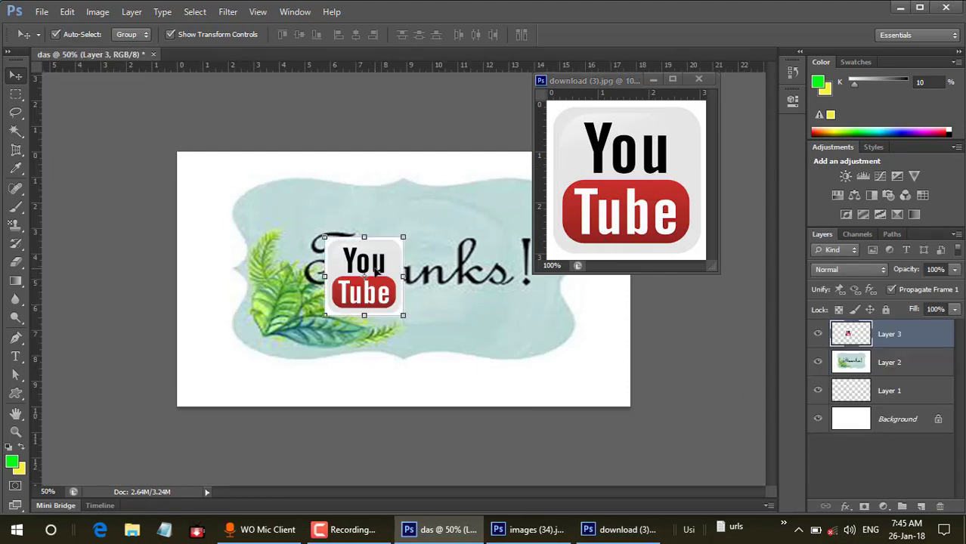
{"action": "left_click", "coordinate": [652, 80]}
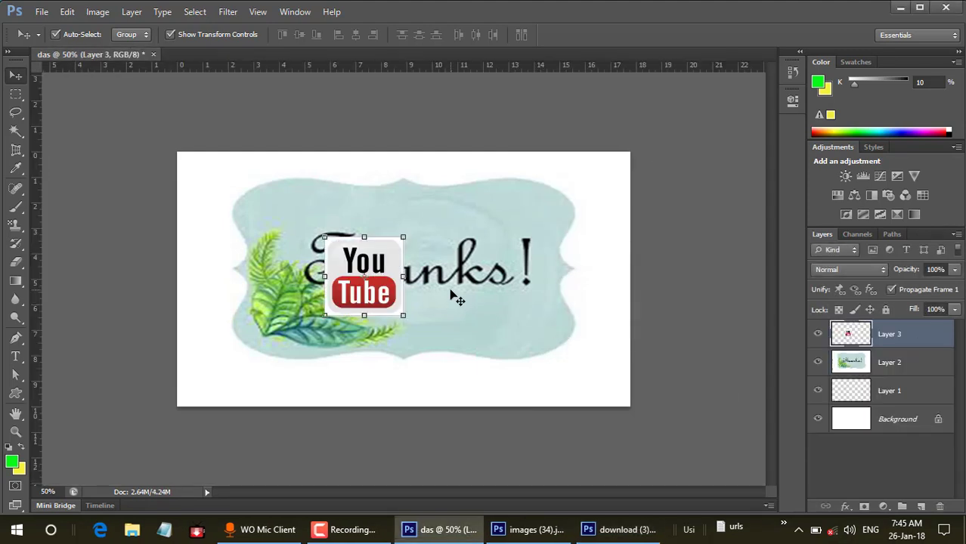
Step: Move the YouTube logo up so it sits just above the middle of the "Thanks!" lettering, near the canvas's upper edge
{"action": "left_click_drag", "start_coordinate": [389, 272], "coordinate": [415, 217]}
{"action": "left_click_drag", "start_coordinate": [274, 222], "coordinate": [419, 214]}
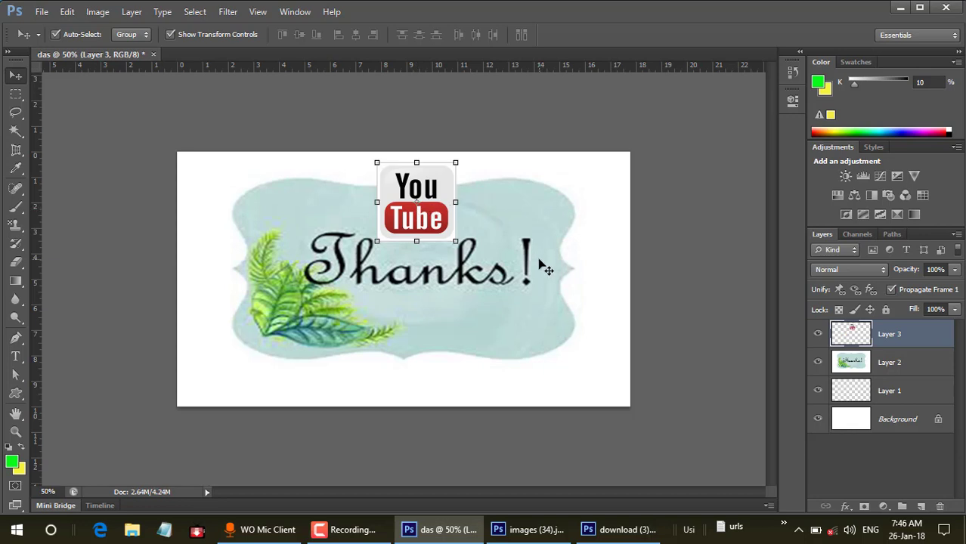
Step: Nudge the YouTube logo to the right in large increments and return it to its starting place above the lettering
{"action": "key", "text": "shift+Right"}
{"action": "key", "text": "shift+Right"}
{"action": "key", "text": "shift+Right"}
{"action": "key", "text": "shift+Right"}
{"action": "key", "text": "shift+Right"}
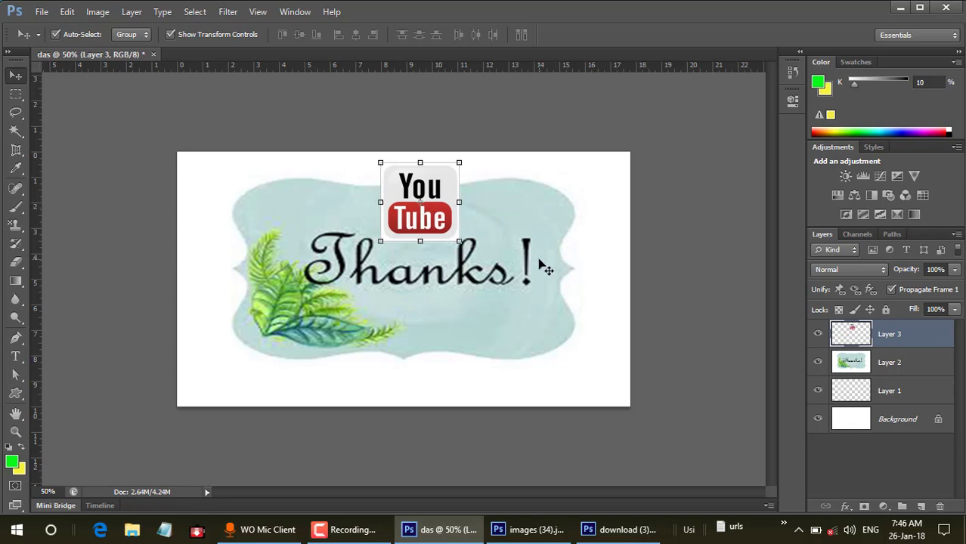
{"action": "key", "text": "shift+Left"}
{"action": "key", "text": "shift+Left"}
{"action": "key", "text": "shift+Left"}
{"action": "key", "text": "shift+Left"}
{"action": "key", "text": "shift+Left"}
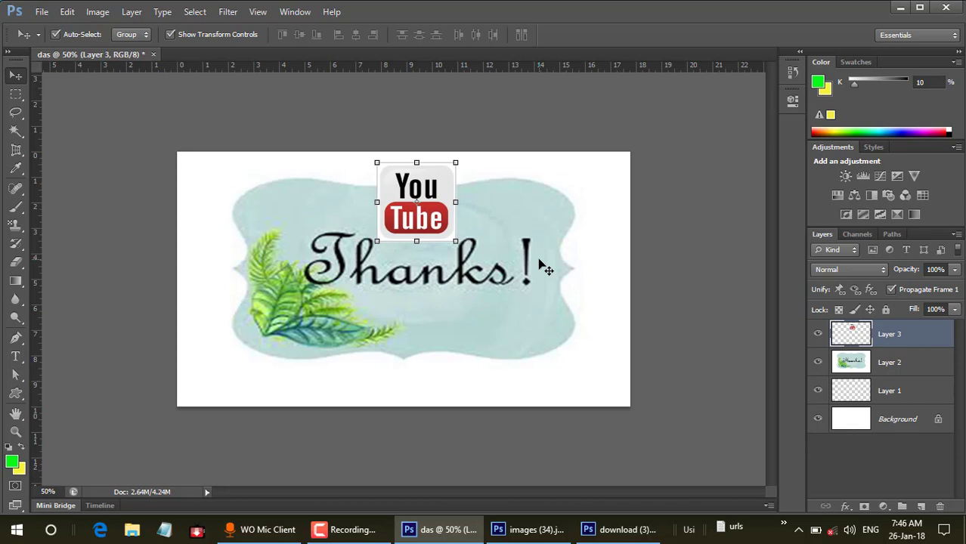
Step: Shift the YouTube logo horizontally about 60 pixels to the right, over the letters "nk" of "Thanks!"
{"action": "key", "text": "shift+Right"}
{"action": "key", "text": "shift+Right"}
{"action": "key", "text": "shift+Right"}
{"action": "key", "text": "shift+Right"}
{"action": "key", "text": "shift+Right"}
{"action": "key", "text": "shift+Right"}
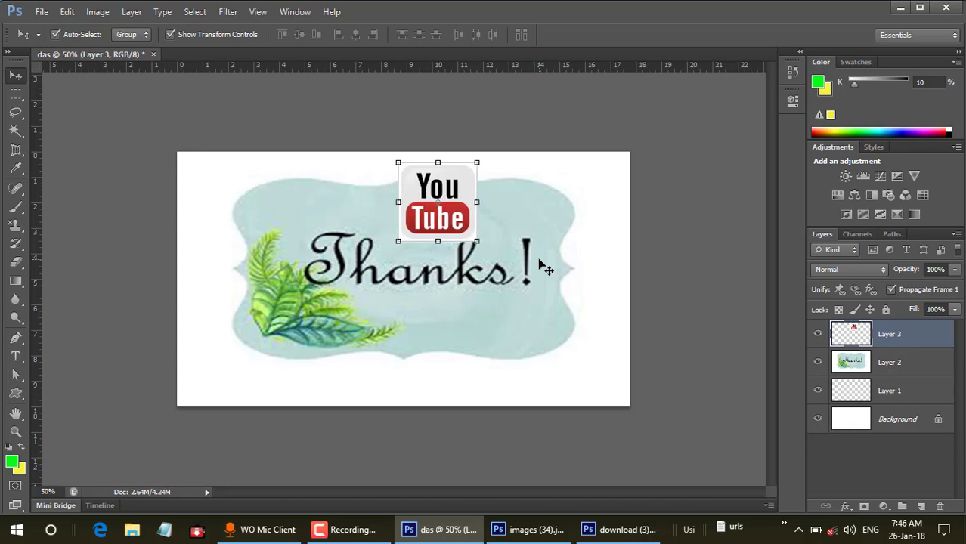